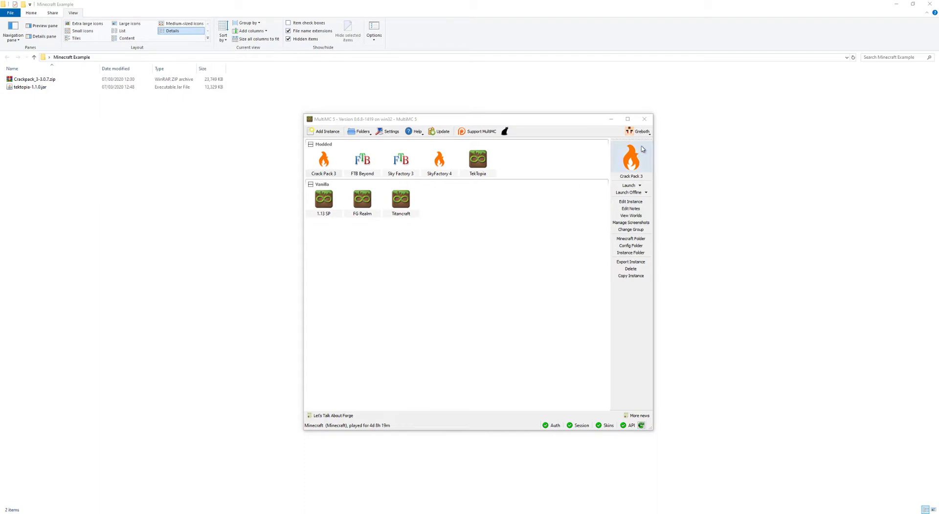
Examine the account manager and its form for adding a Minecraft account, leaving without adding one.
{"action": "left_click", "coordinate": [649, 134]}
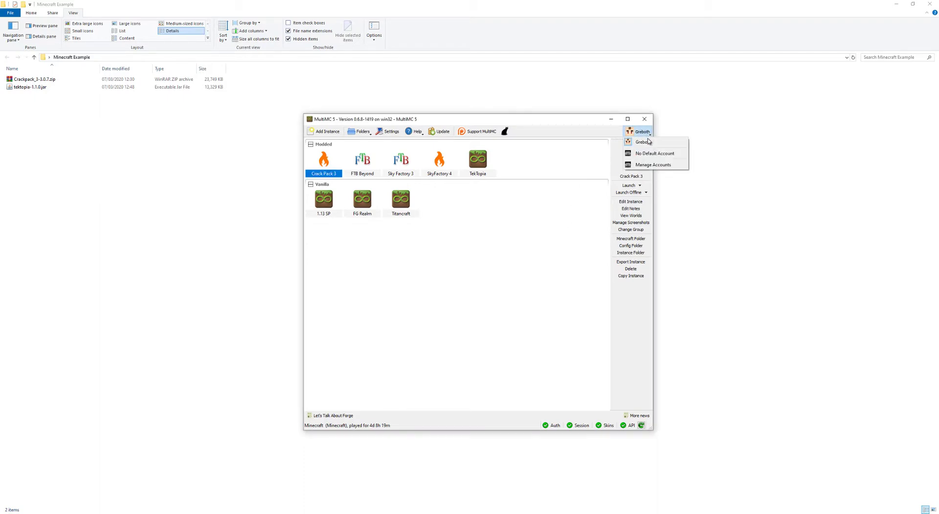
{"action": "left_click", "coordinate": [651, 166]}
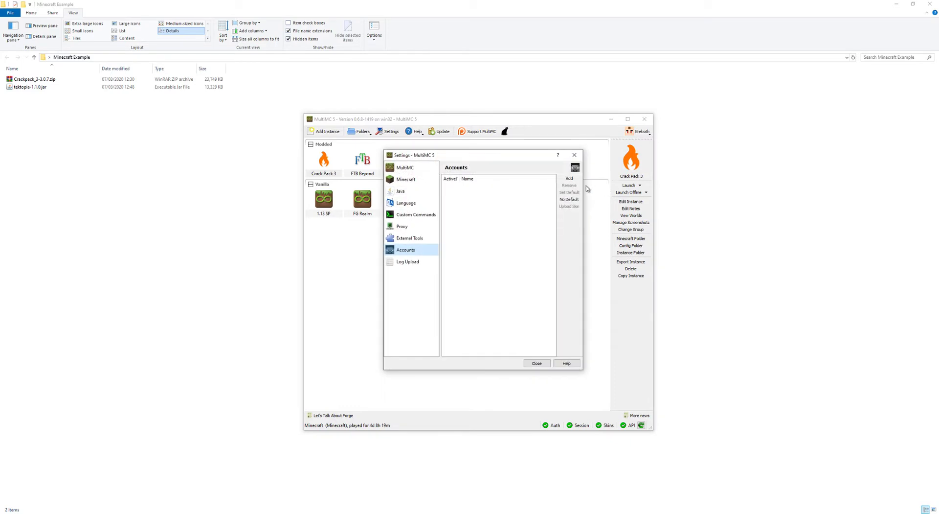
{"action": "left_click", "coordinate": [570, 179]}
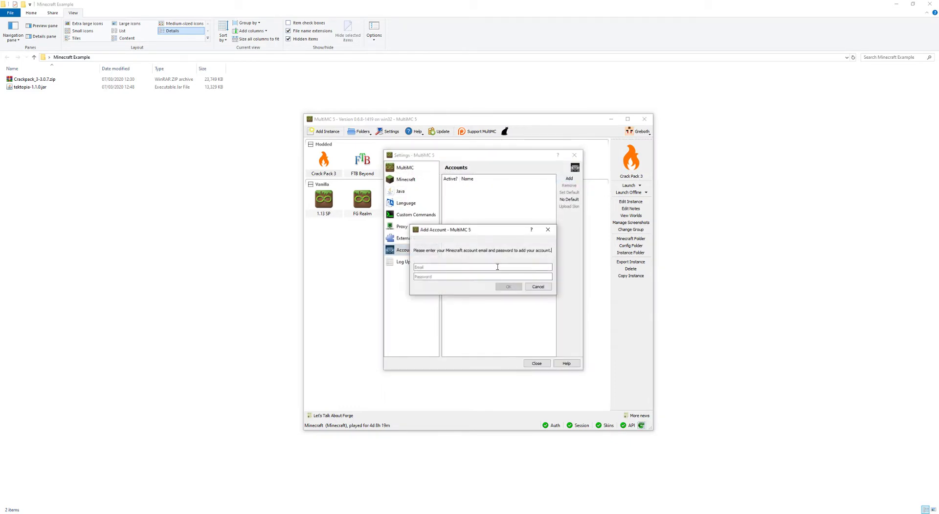
{"action": "left_click", "coordinate": [539, 287]}
{"action": "left_click", "coordinate": [537, 362]}
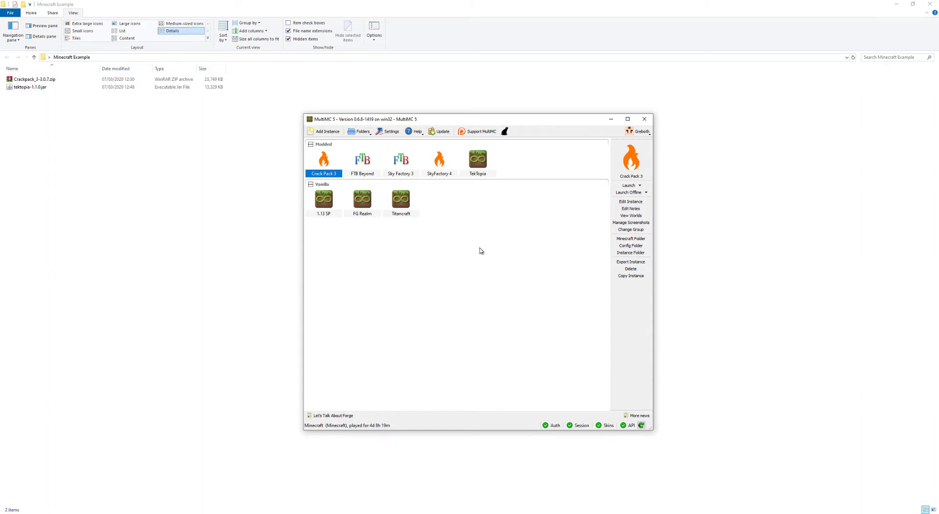
Start a new vanilla instance and briefly include snapshots in the list of Minecraft versions.
{"action": "left_click", "coordinate": [327, 131]}
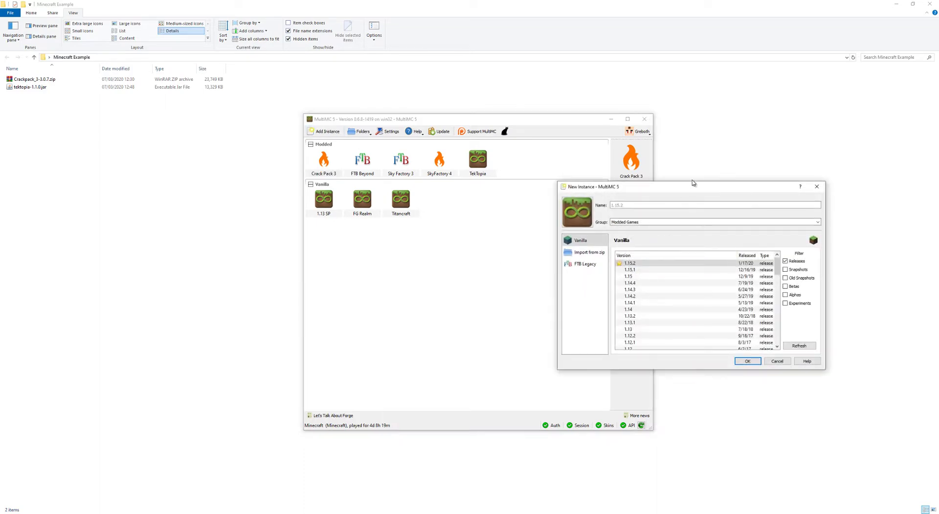
{"action": "left_click_drag", "start_coordinate": [694, 188], "coordinate": [465, 168]}
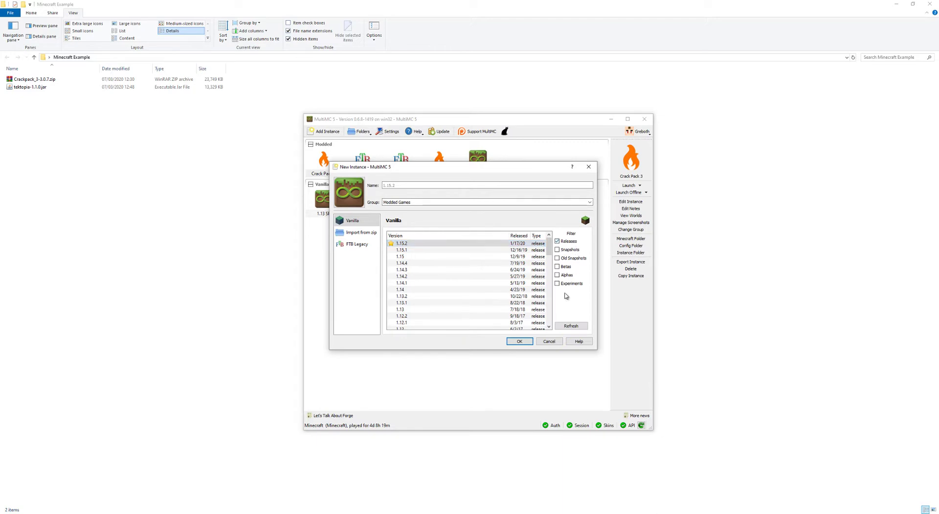
{"action": "left_click", "coordinate": [563, 253]}
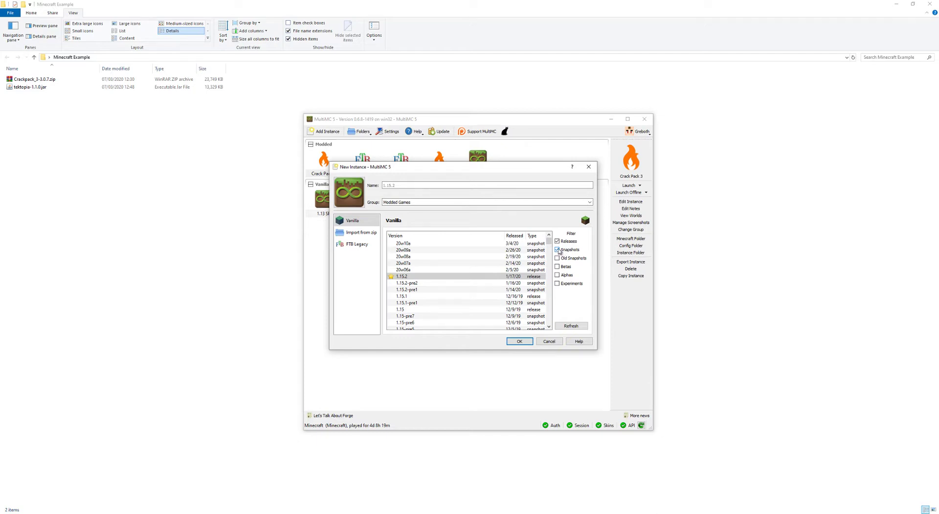
{"action": "left_click", "coordinate": [557, 249]}
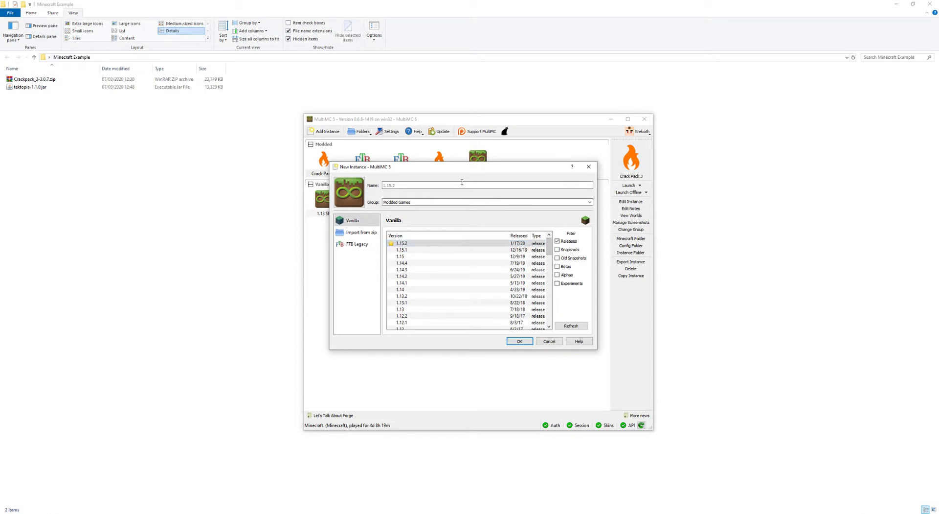
Name the new 1.15.2 instance Vanilla Example, assign it to the Vanilla group and create it.
{"action": "left_click_drag", "start_coordinate": [479, 172], "coordinate": [474, 228]}
{"action": "left_click", "coordinate": [379, 242]}
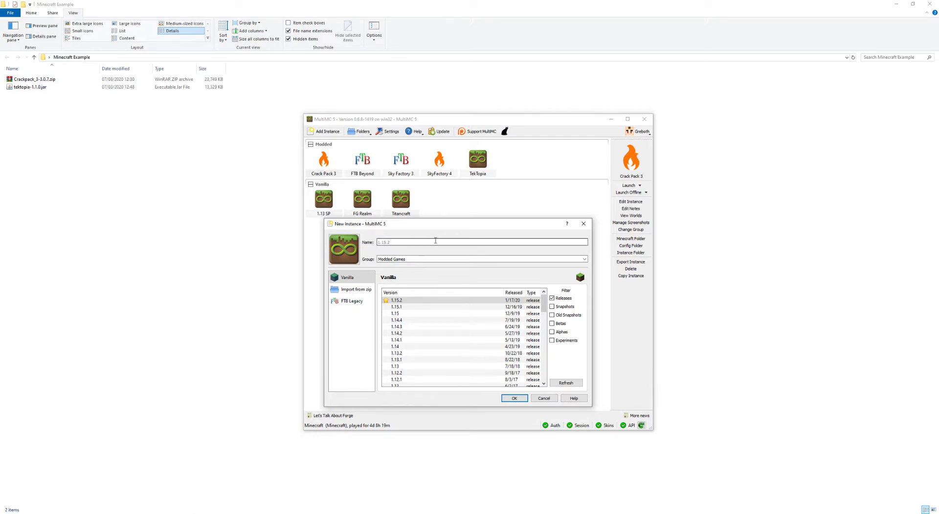
{"action": "type", "text": "Vanilla Example"}
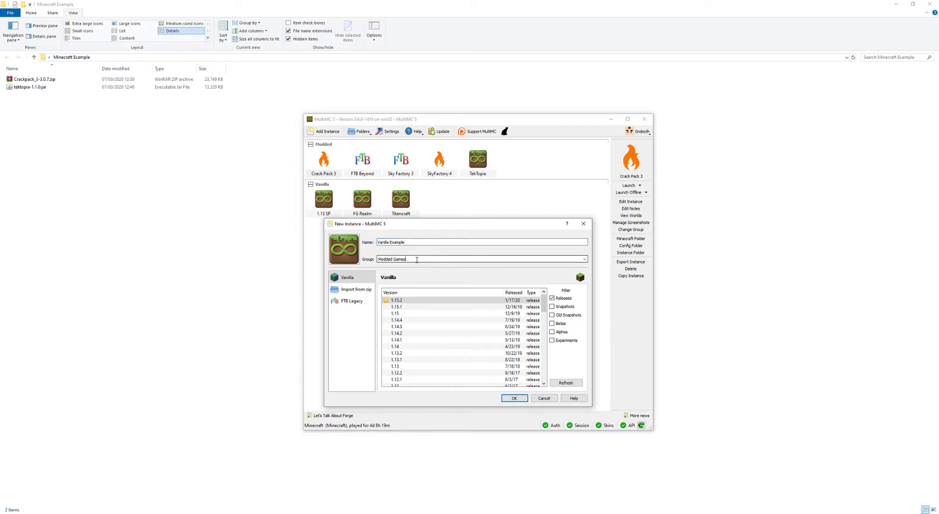
{"action": "left_click_drag", "start_coordinate": [420, 260], "coordinate": [346, 263]}
{"action": "type", "text": "Vanilla"}
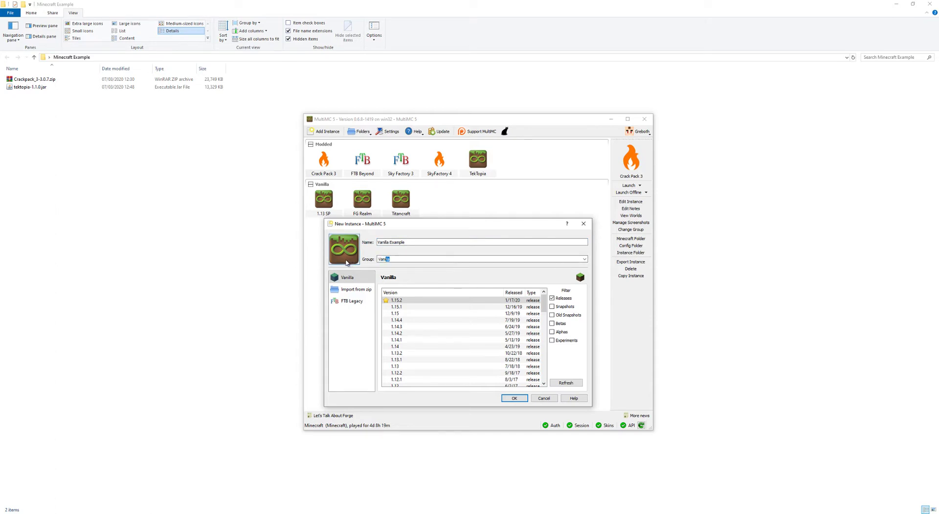
{"action": "left_click", "coordinate": [513, 399]}
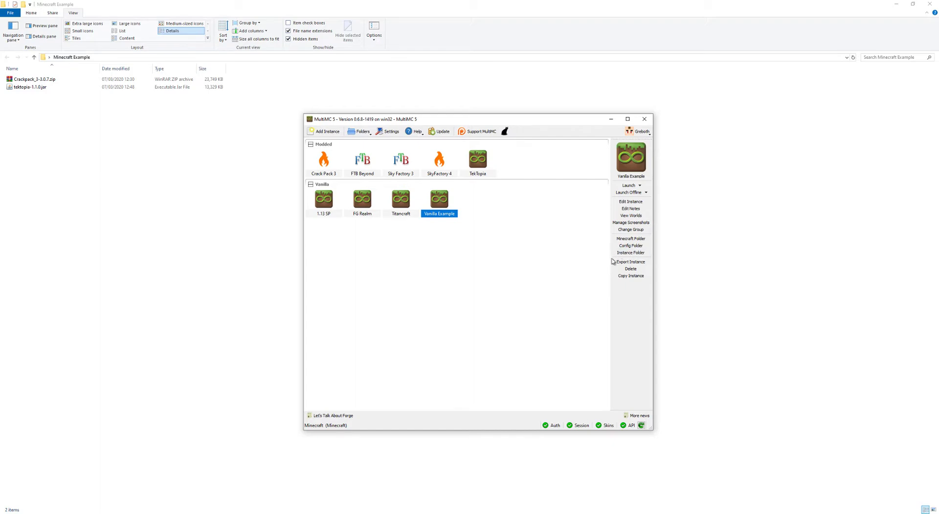
Override the memory settings of the Vanilla Example instance with a maximum allocation of 3072 MB.
{"action": "left_click", "coordinate": [631, 201]}
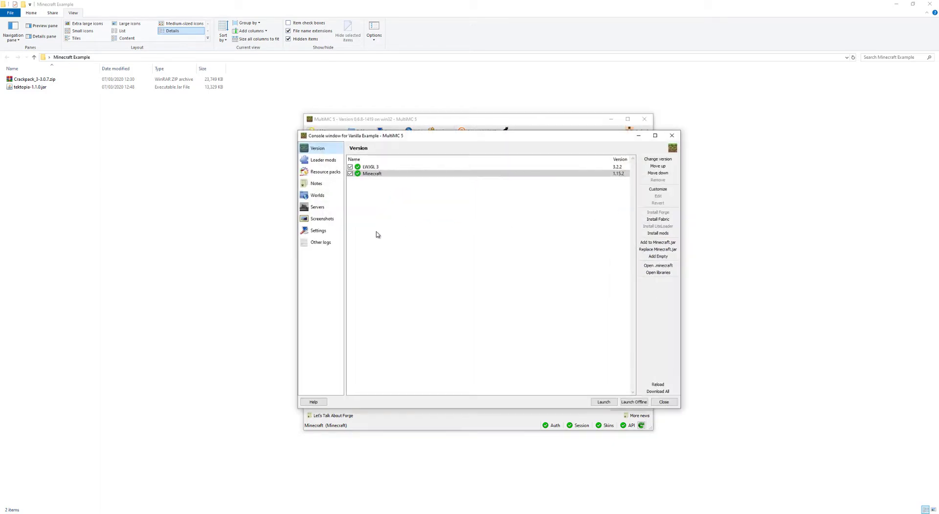
{"action": "left_click", "coordinate": [335, 232]}
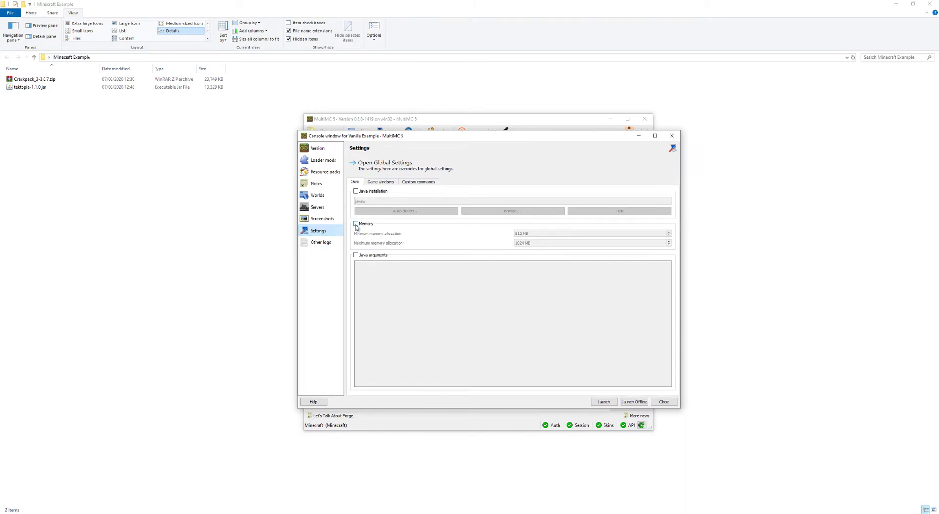
{"action": "left_click", "coordinate": [356, 223]}
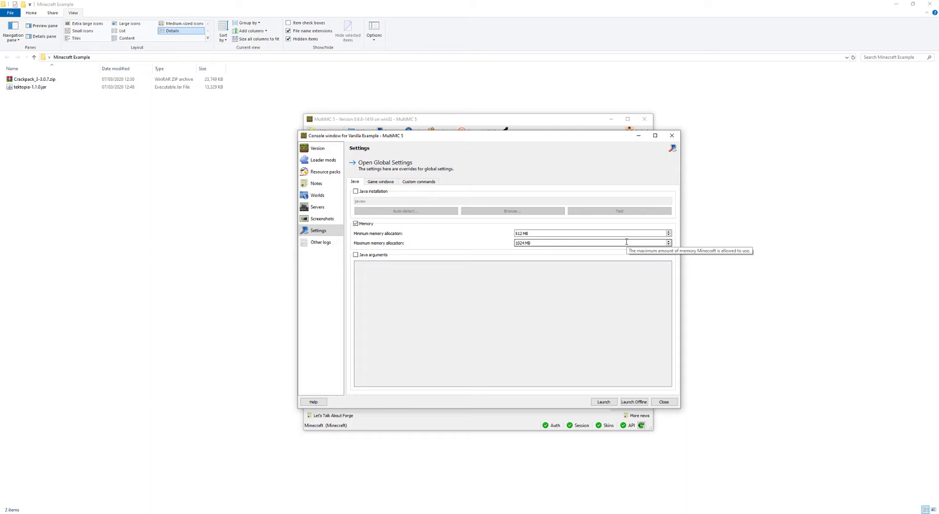
{"action": "left_click_drag", "start_coordinate": [568, 243], "coordinate": [466, 238]}
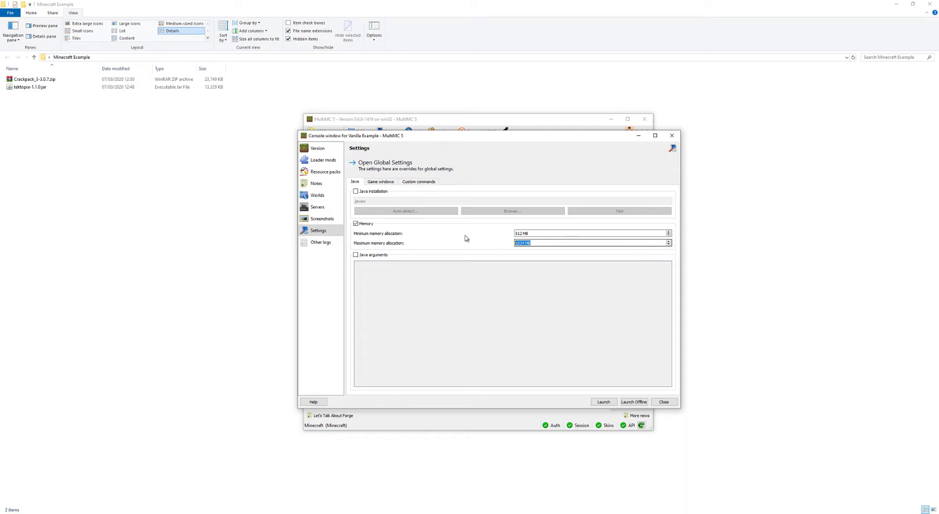
{"action": "type", "text": "3072"}
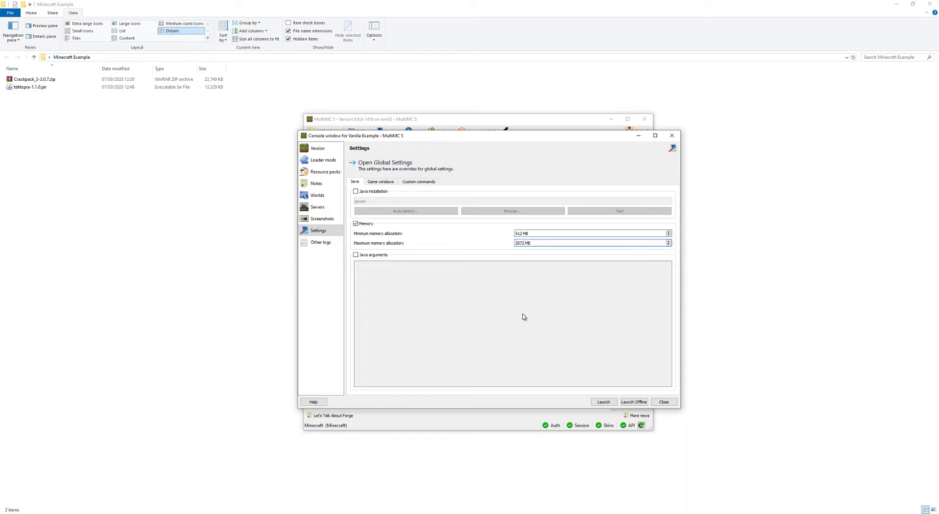
{"action": "left_click", "coordinate": [664, 402]}
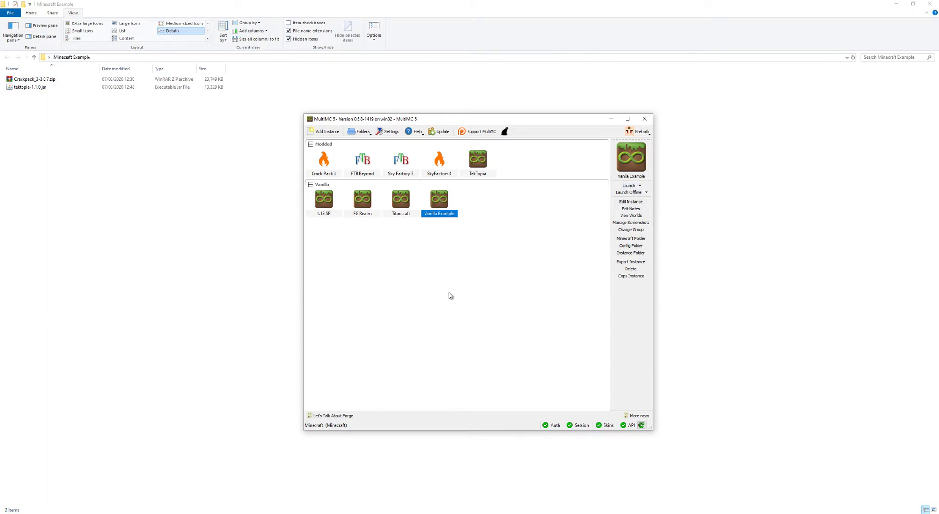
{"action": "left_click", "coordinate": [512, 512]}
{"action": "left_click", "coordinate": [852, 486]}
{"action": "left_click", "coordinate": [329, 132]}
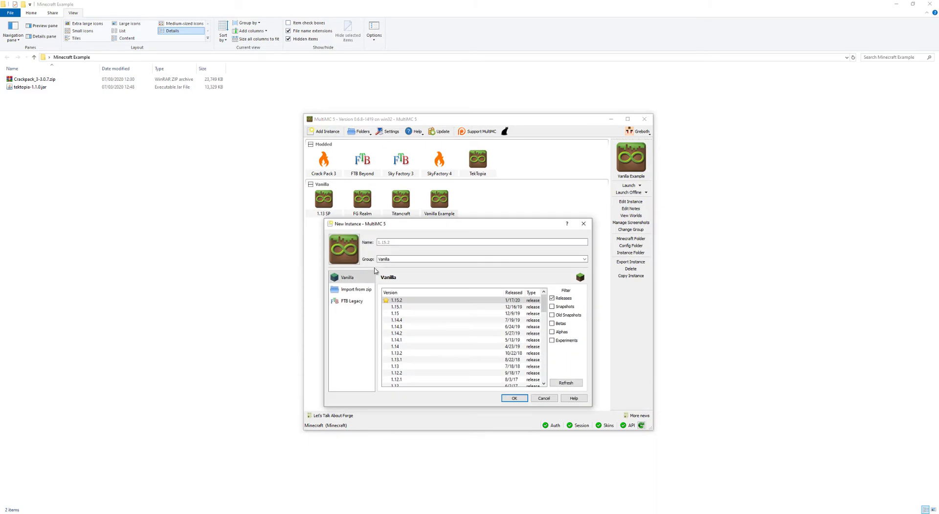
{"action": "left_click", "coordinate": [344, 294]}
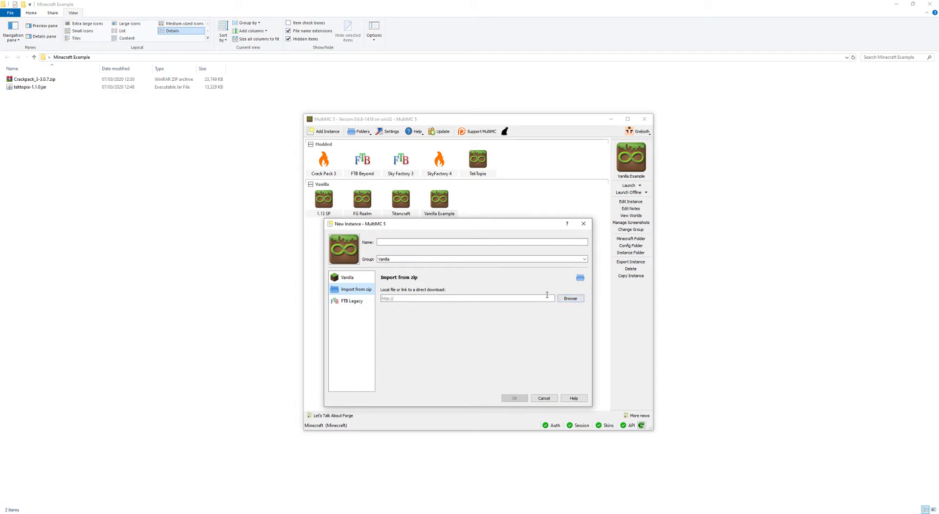
{"action": "left_click", "coordinate": [544, 397]}
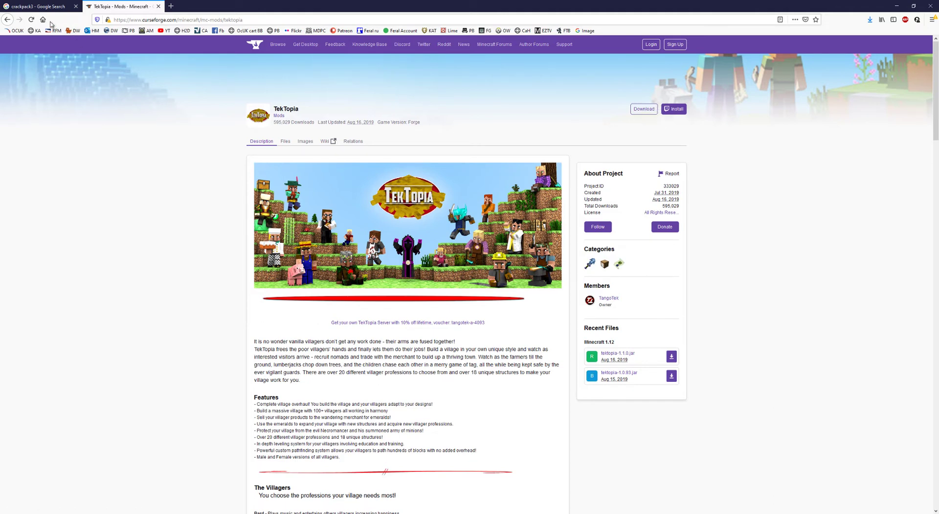
Find the Crackpack 3 modpack on CurseForge and open its main file, Crackpack 3 - 3.0.7.
{"action": "left_click", "coordinate": [38, 6]}
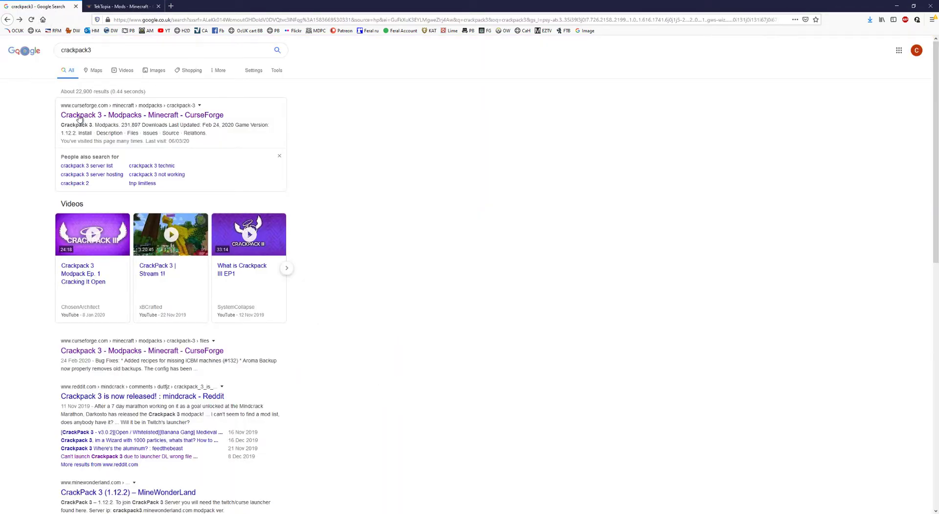
{"action": "left_click", "coordinate": [142, 119]}
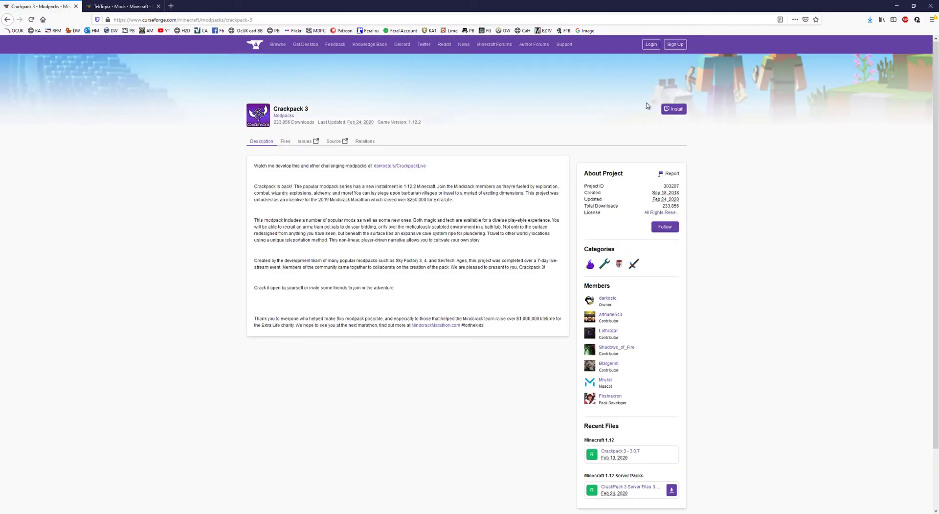
{"action": "left_click", "coordinate": [285, 142]}
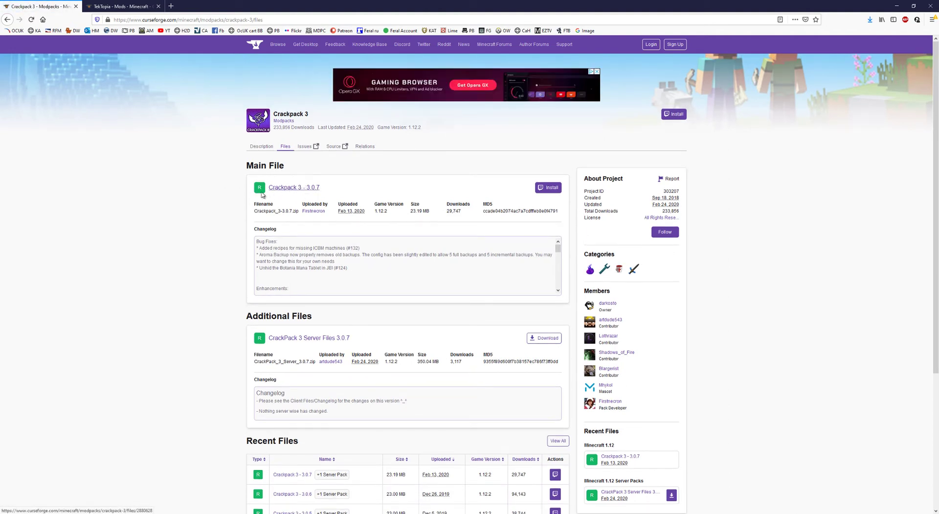
{"action": "left_click", "coordinate": [287, 188]}
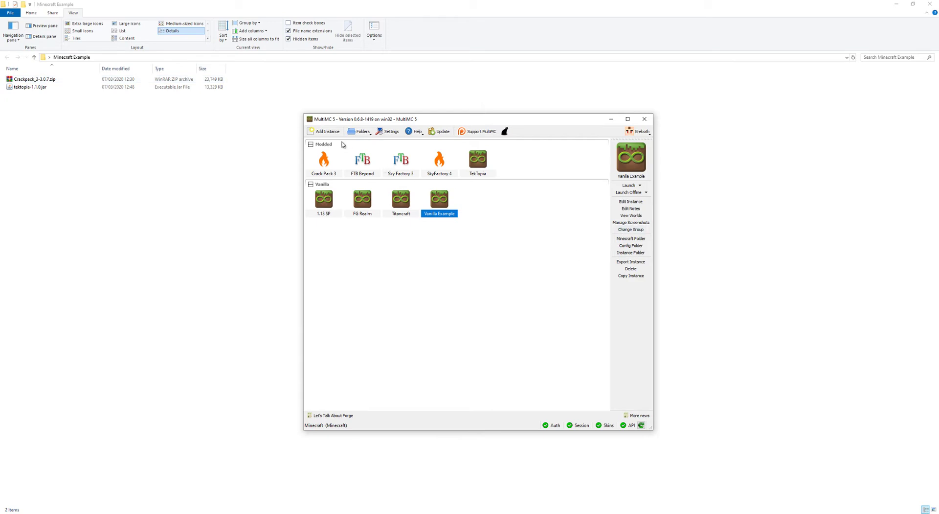
Start a new instance imported from Crackpack_3-3.0.7.zip in the Minecraft Example folder on the desktop.
{"action": "left_click", "coordinate": [326, 133]}
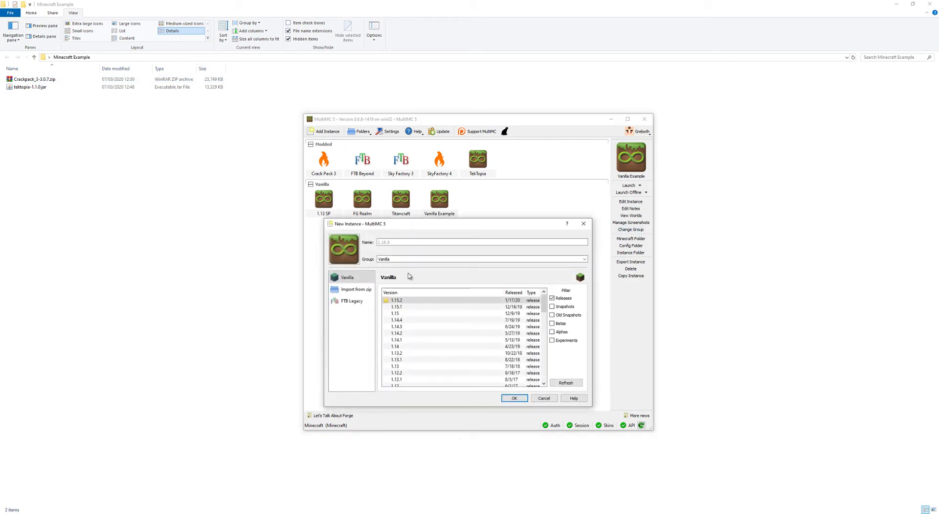
{"action": "left_click", "coordinate": [361, 290]}
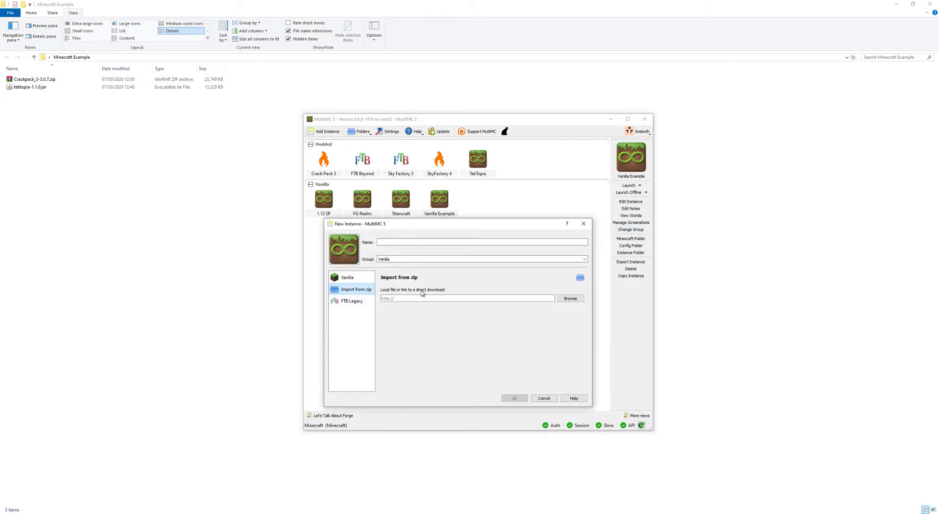
{"action": "left_click", "coordinate": [576, 300]}
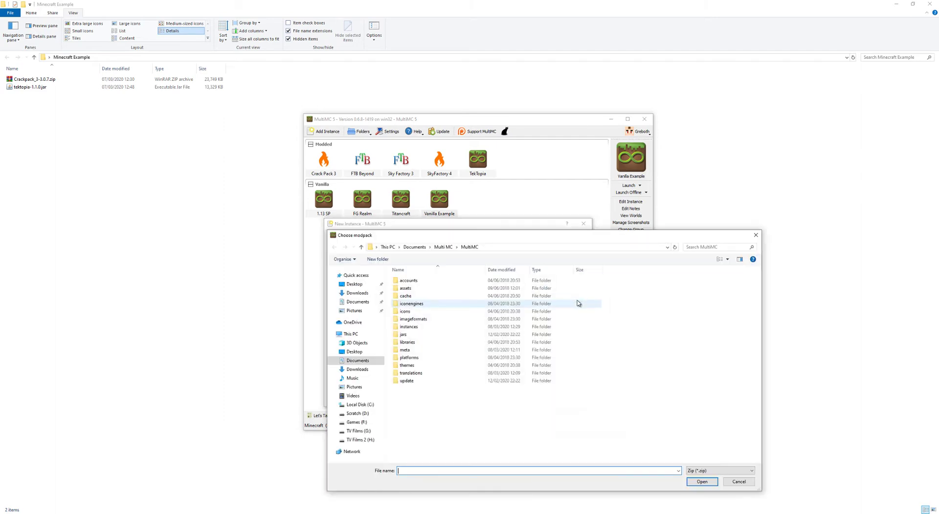
{"action": "left_click", "coordinate": [354, 284]}
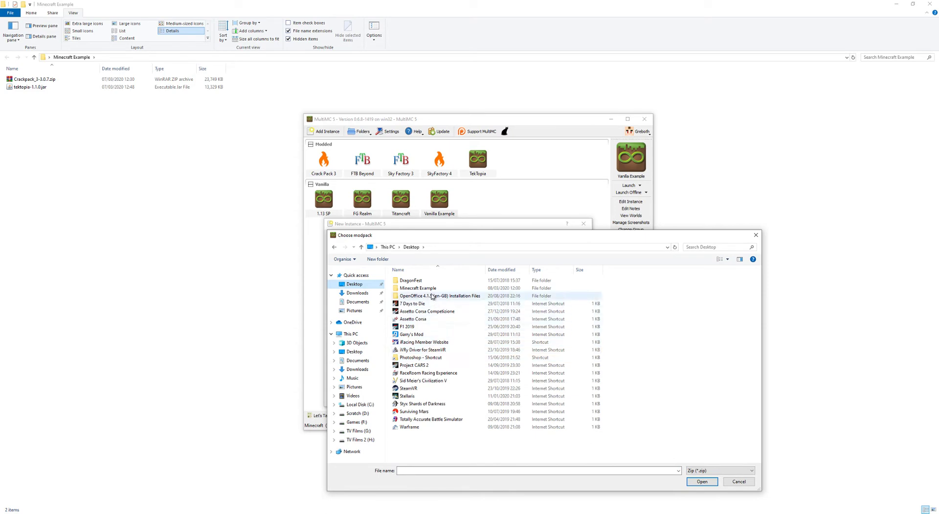
{"action": "double_click", "coordinate": [431, 290]}
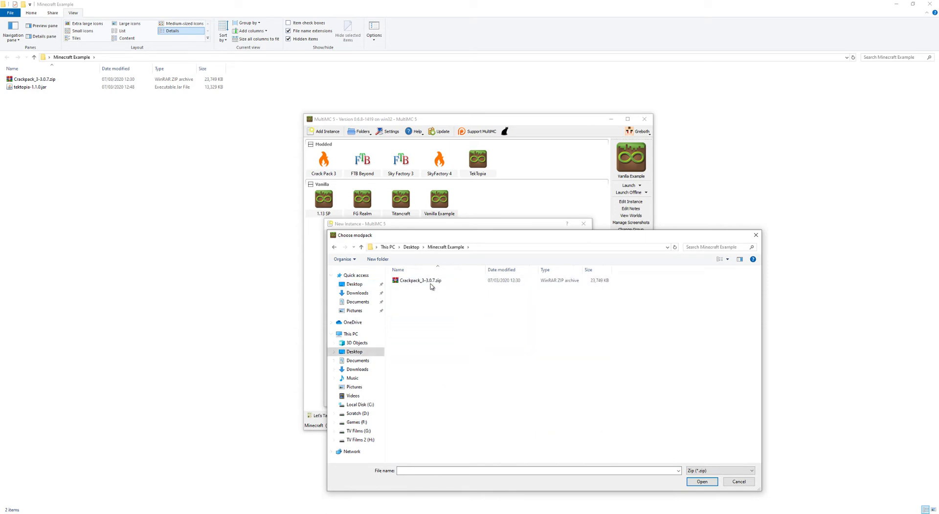
{"action": "double_click", "coordinate": [432, 286]}
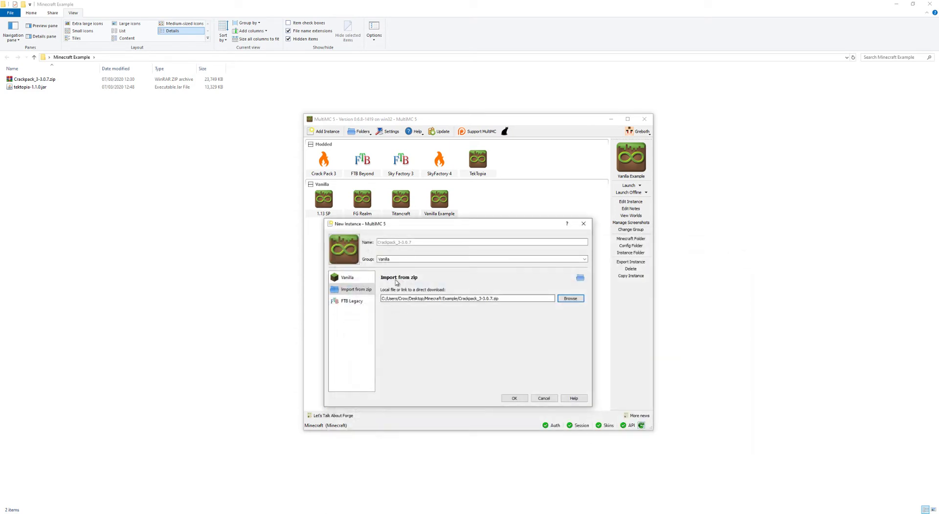
Name the imported instance CrackPack Example, assign it to the Modded group and create it.
{"action": "left_click", "coordinate": [415, 242]}
{"action": "type", "text": "CrackPack"}
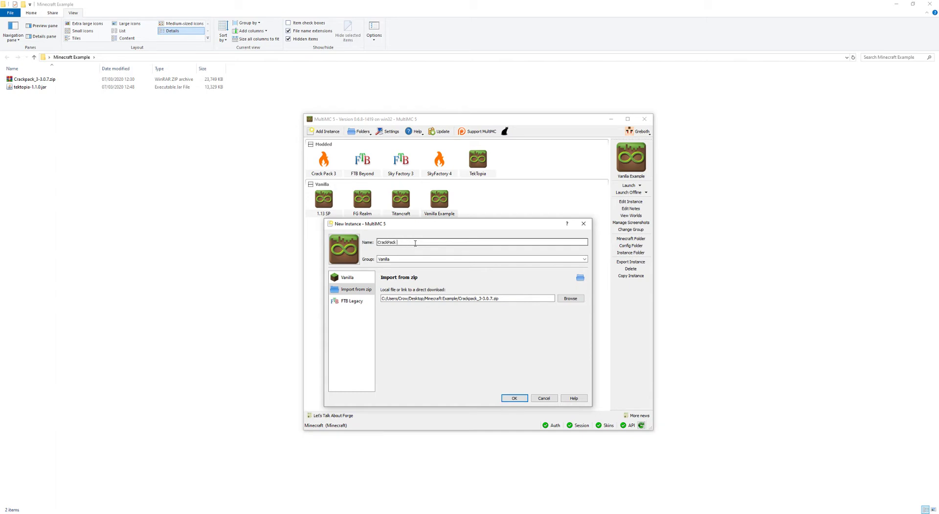
{"action": "type", "text": " Example"}
{"action": "key", "text": "Tab"}
{"action": "type", "text": "Modded"}
{"action": "left_click", "coordinate": [514, 397]}
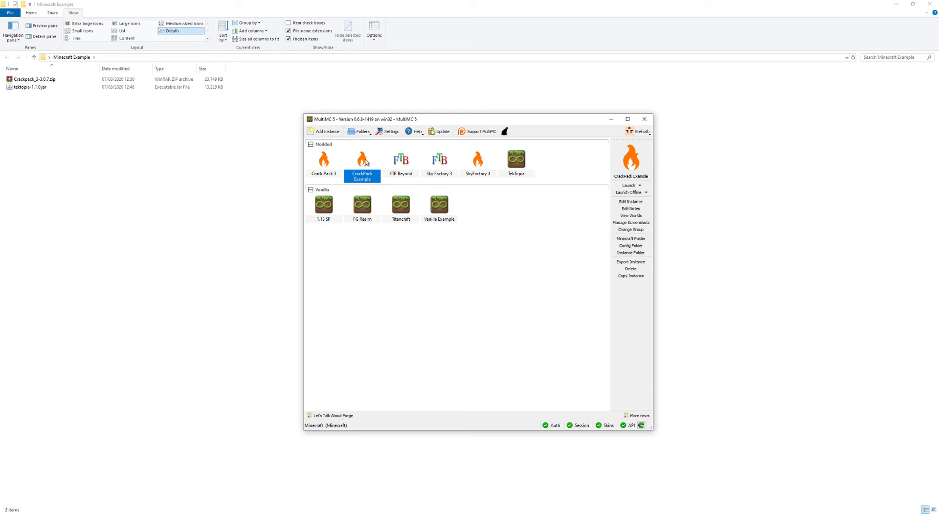
Override the memory settings of the CrackPack Example instance with a maximum allocation of 8192 MB.
{"action": "left_click", "coordinate": [631, 201]}
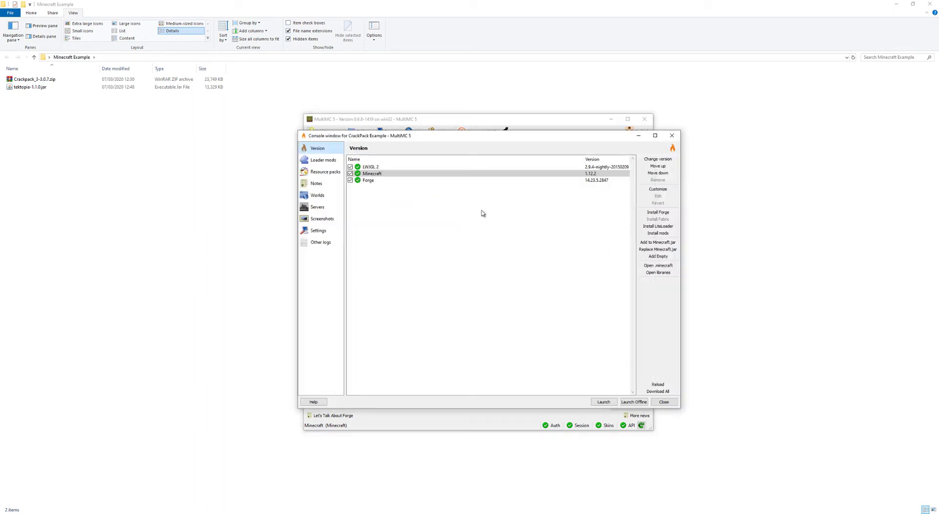
{"action": "left_click", "coordinate": [333, 232]}
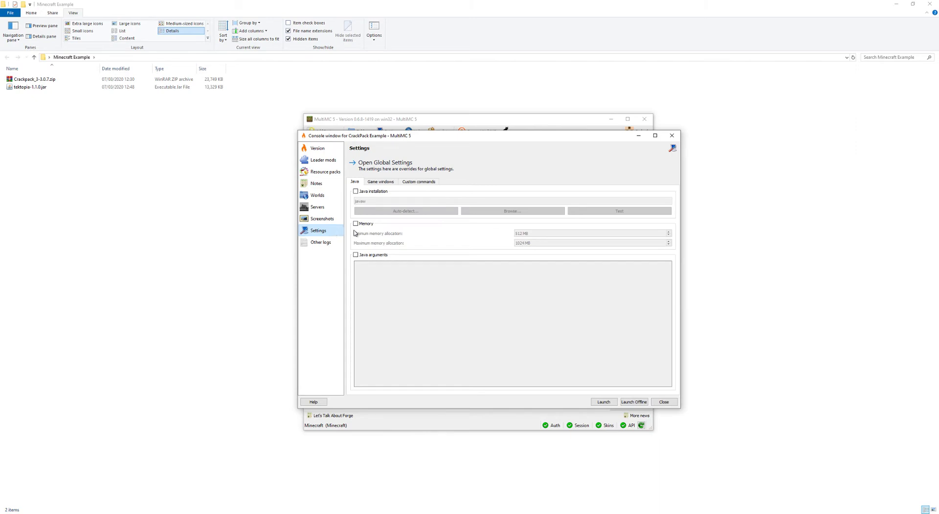
{"action": "left_click", "coordinate": [356, 224]}
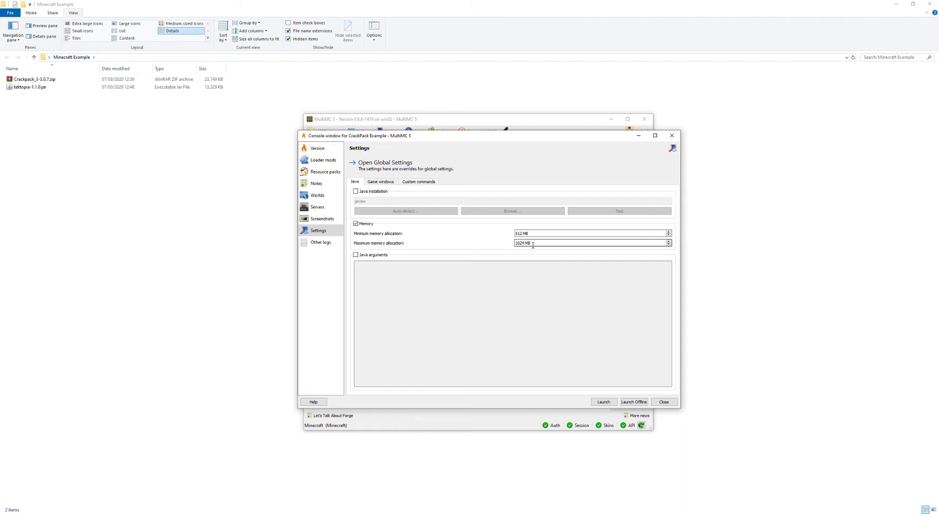
{"action": "left_click_drag", "start_coordinate": [535, 244], "coordinate": [465, 248]}
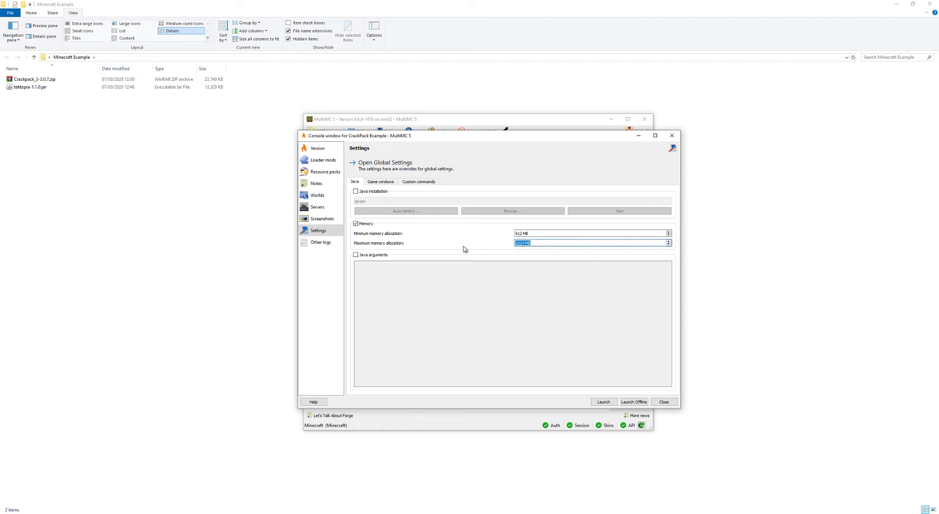
{"action": "type", "text": "8096"}
{"action": "key", "text": "BackSpace"}
{"action": "key", "text": "BackSpace"}
{"action": "key", "text": "BackSpace"}
{"action": "type", "text": "192"}
{"action": "left_click", "coordinate": [663, 401]}
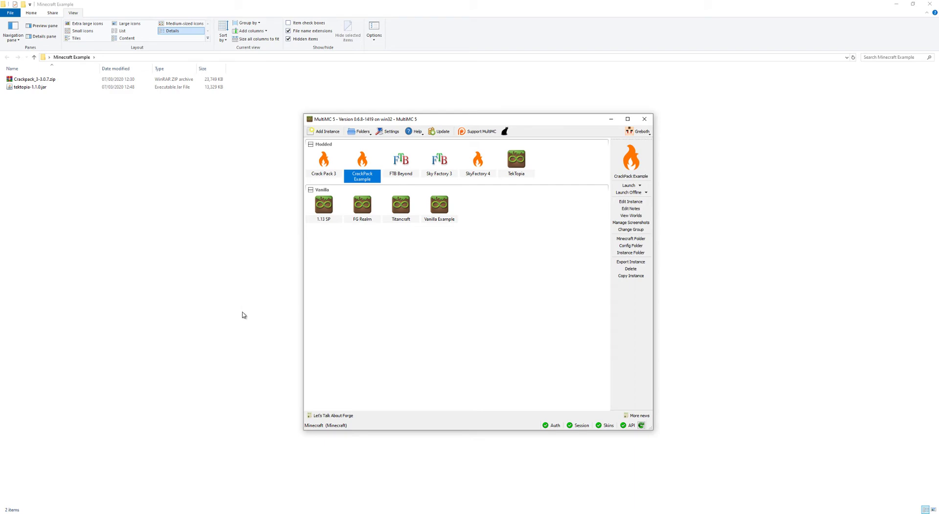
Switch to the browser, view the TekTopia mod page on CurseForge and return to MultiMC.
{"action": "left_click", "coordinate": [178, 506]}
{"action": "left_click", "coordinate": [135, 7]}
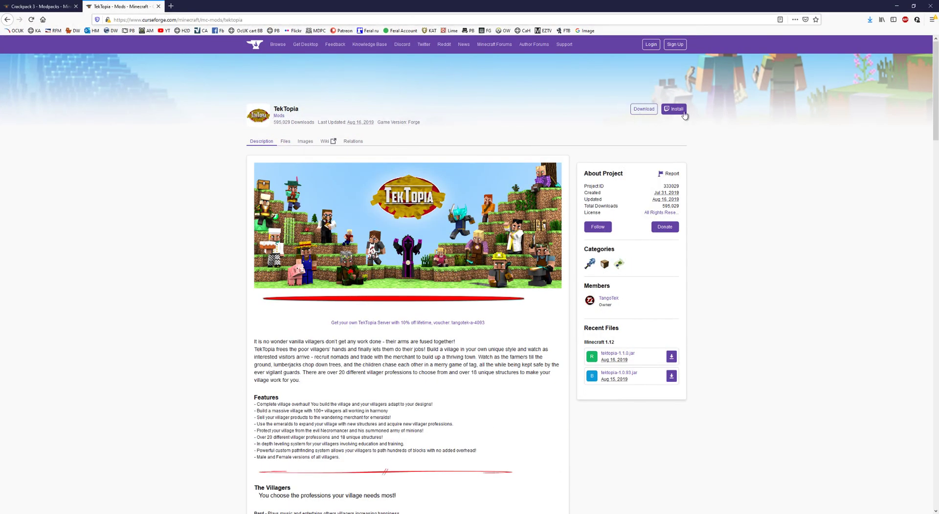
{"action": "left_click", "coordinate": [897, 6]}
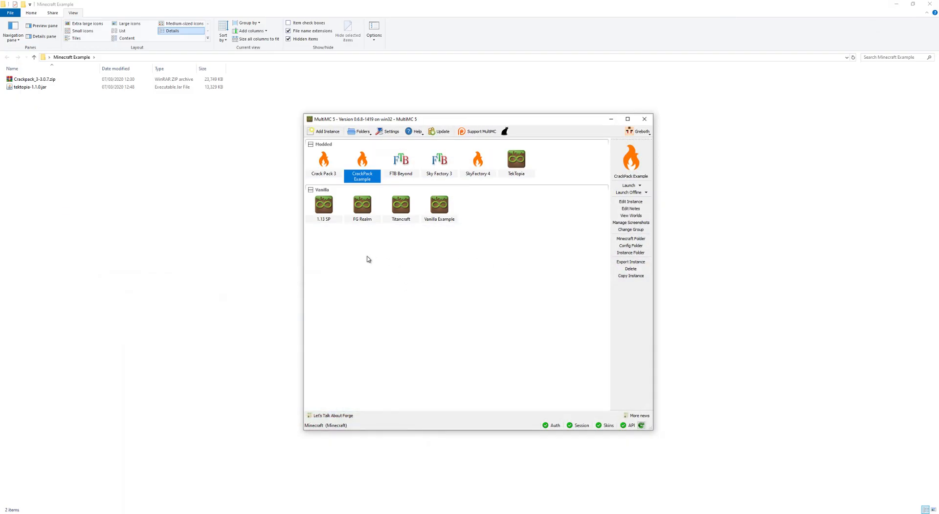
Create a Minecraft 1.12.2 instance named TekTopia Example in the Modded group, checking the mod's supported game version on its CurseForge files page.
{"action": "left_click", "coordinate": [331, 135]}
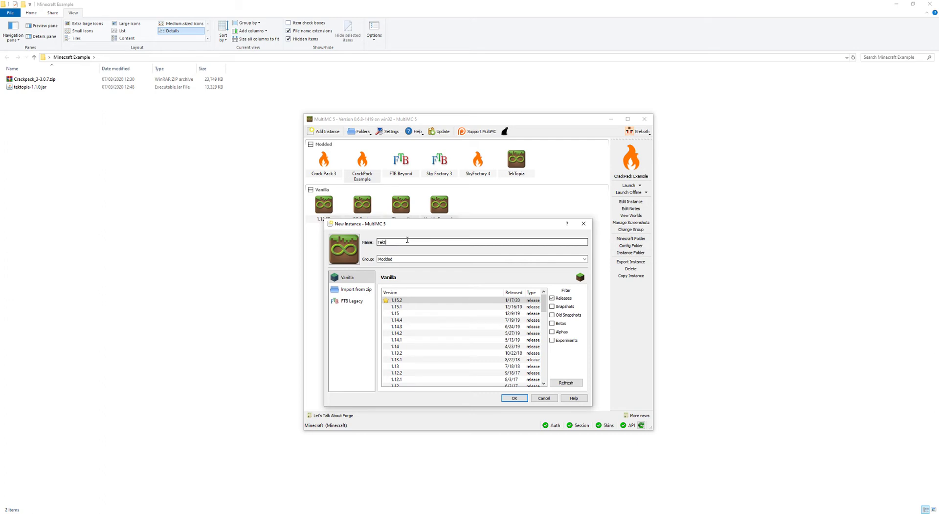
{"action": "type", "text": "pia Example"}
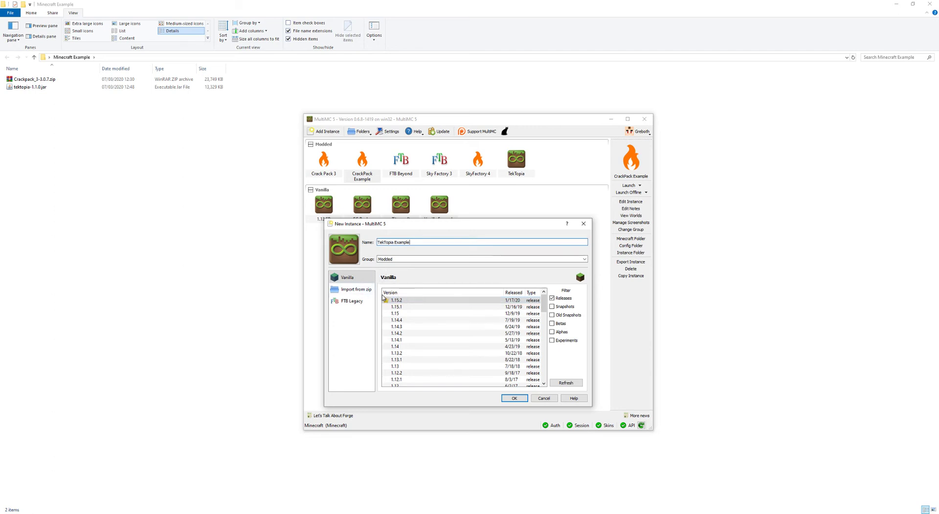
{"action": "left_click", "coordinate": [414, 372]}
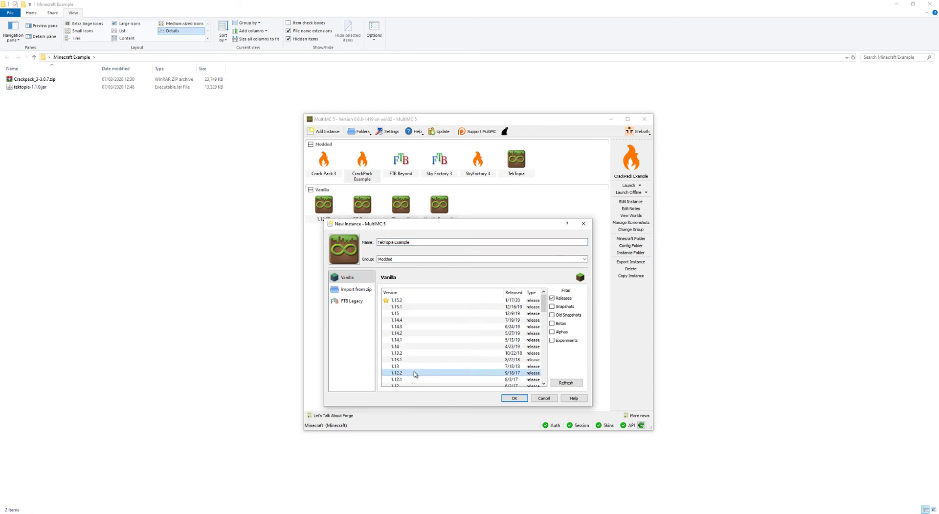
{"action": "key", "text": "alt+Tab"}
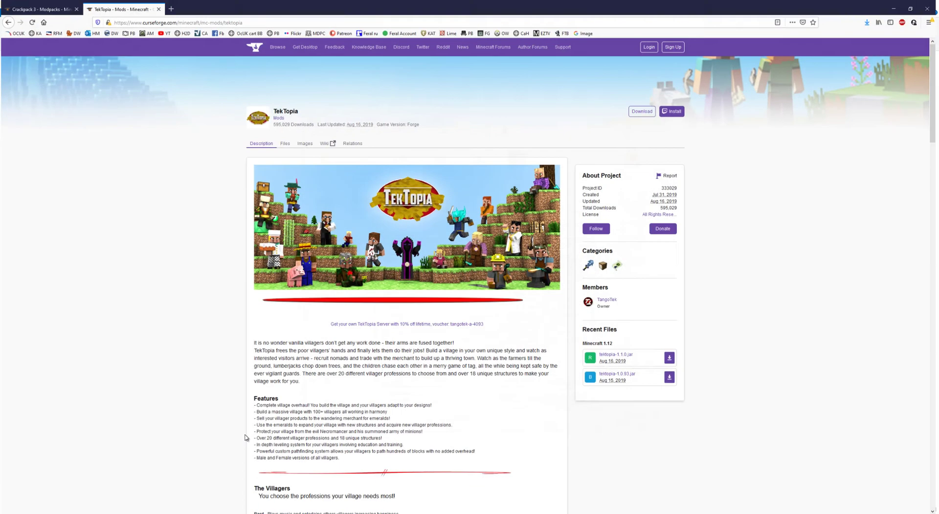
{"action": "left_click", "coordinate": [283, 144]}
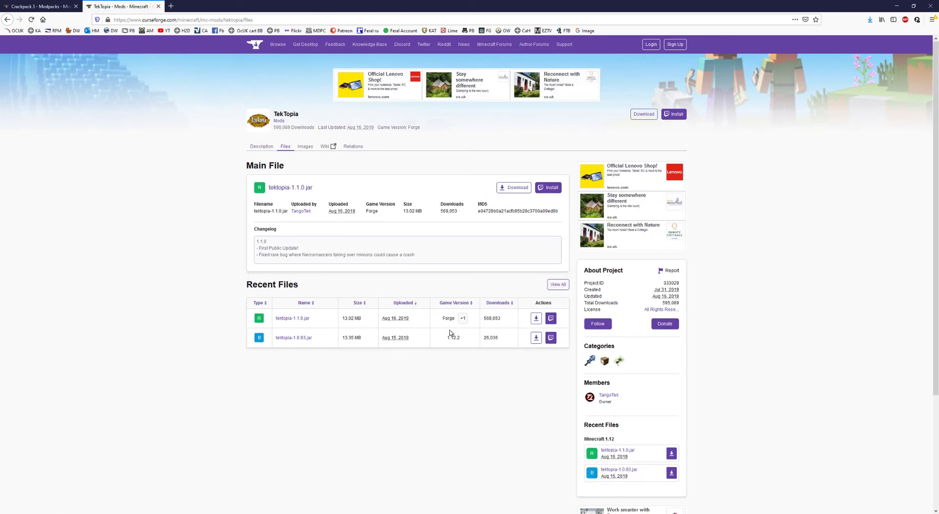
{"action": "left_click", "coordinate": [899, 7]}
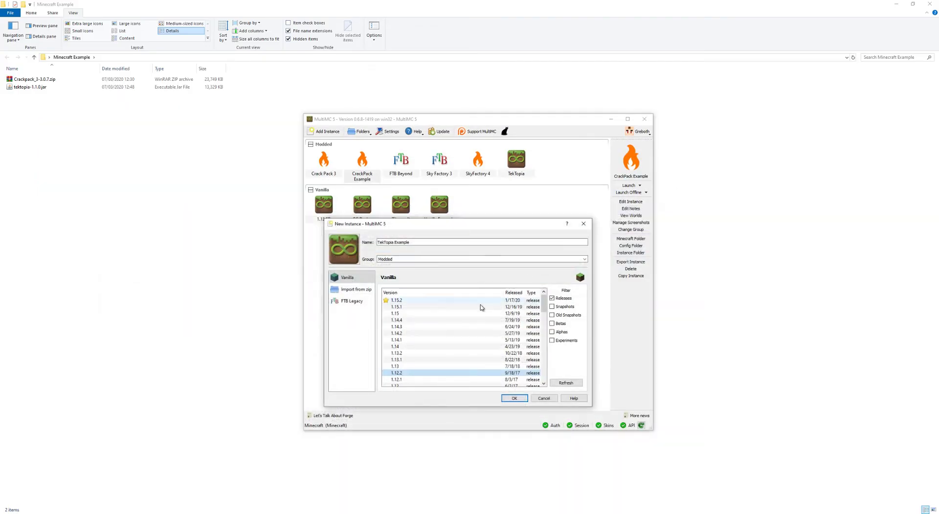
{"action": "left_click", "coordinate": [521, 401]}
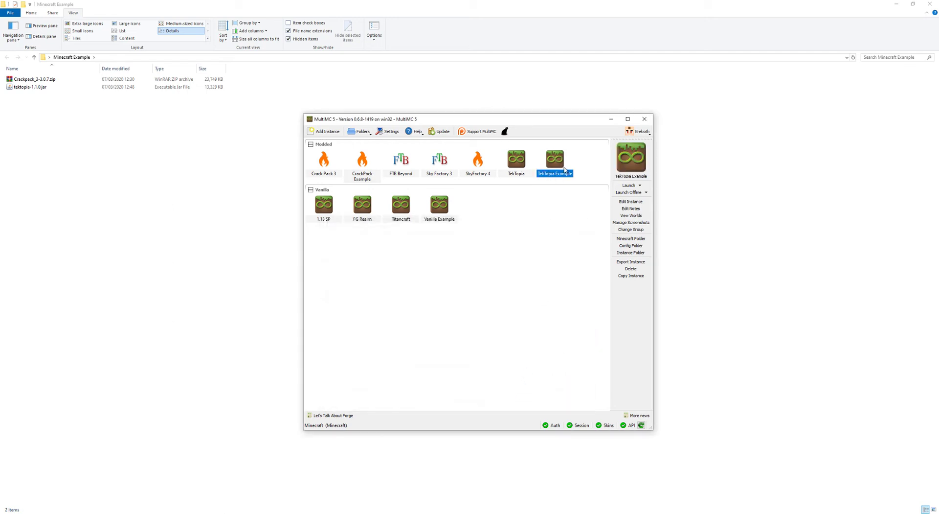
Install Forge 14.23.5.2768 in the TekTopia Example instance.
{"action": "left_click", "coordinate": [629, 202]}
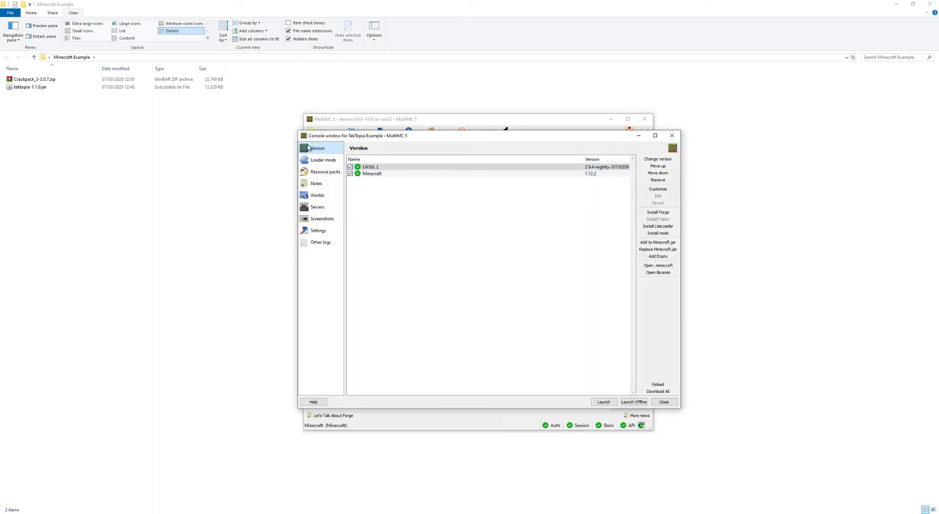
{"action": "left_click", "coordinate": [658, 212]}
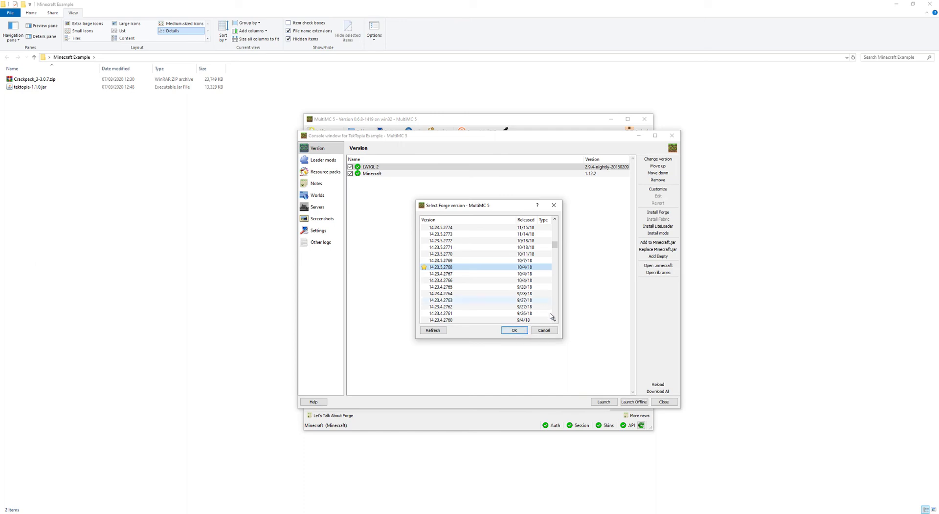
{"action": "left_click", "coordinate": [512, 330]}
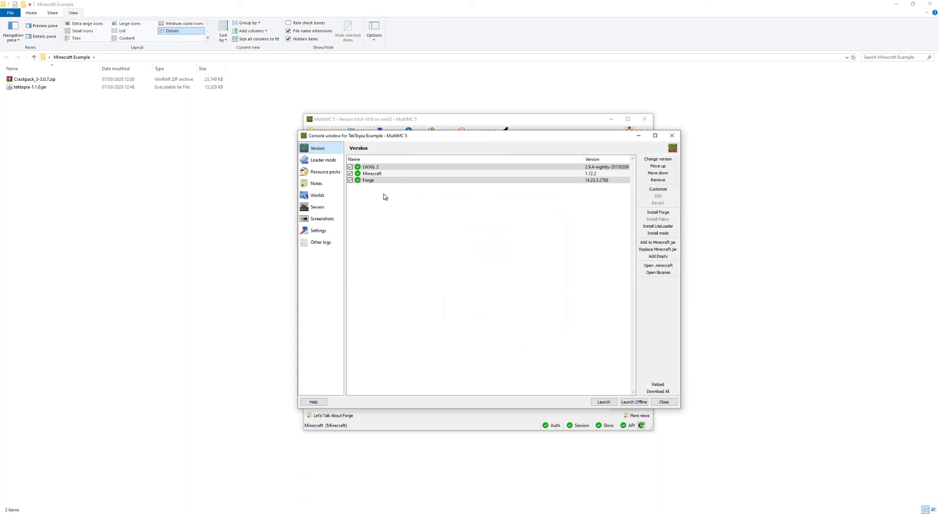
{"action": "left_click", "coordinate": [657, 213]}
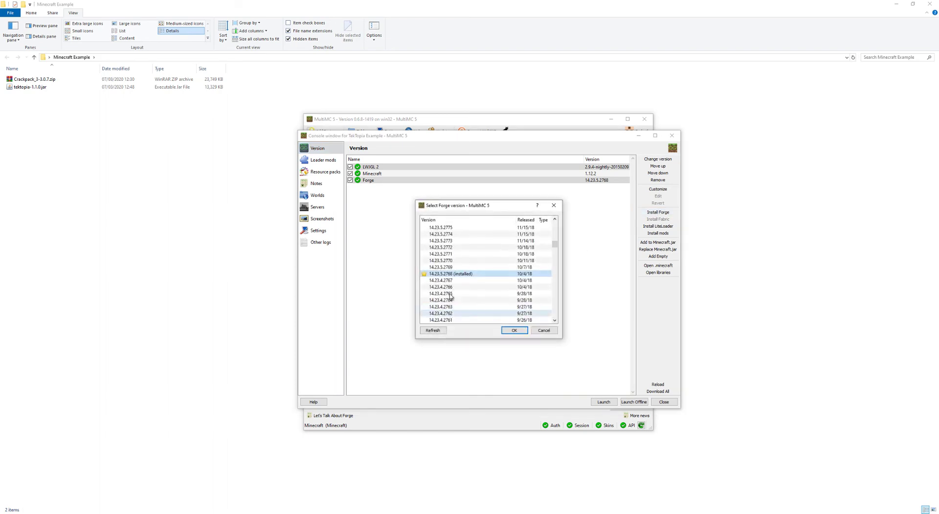
{"action": "left_click", "coordinate": [516, 331]}
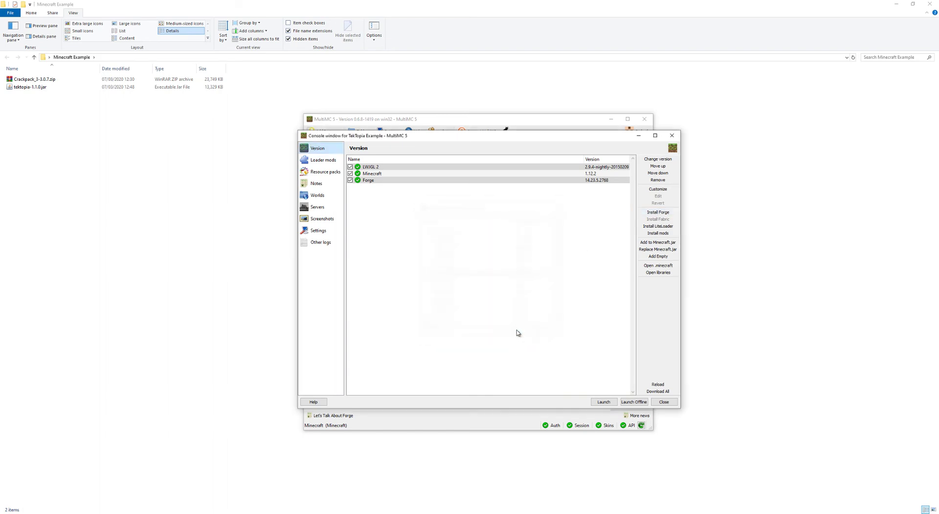
Add tektopia-1.1.0.jar from the Minecraft Example folder as a loader mod of the TekTopia Example instance.
{"action": "left_click", "coordinate": [328, 161]}
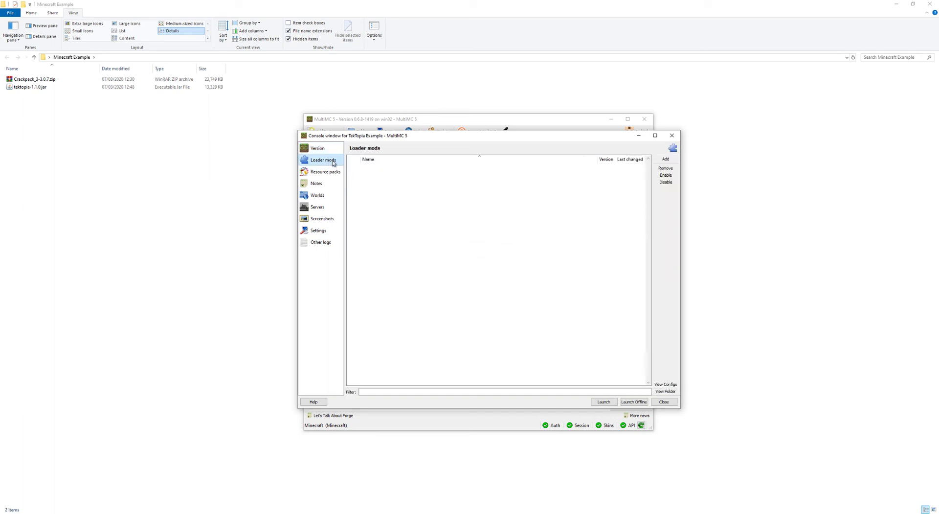
{"action": "left_click", "coordinate": [667, 160]}
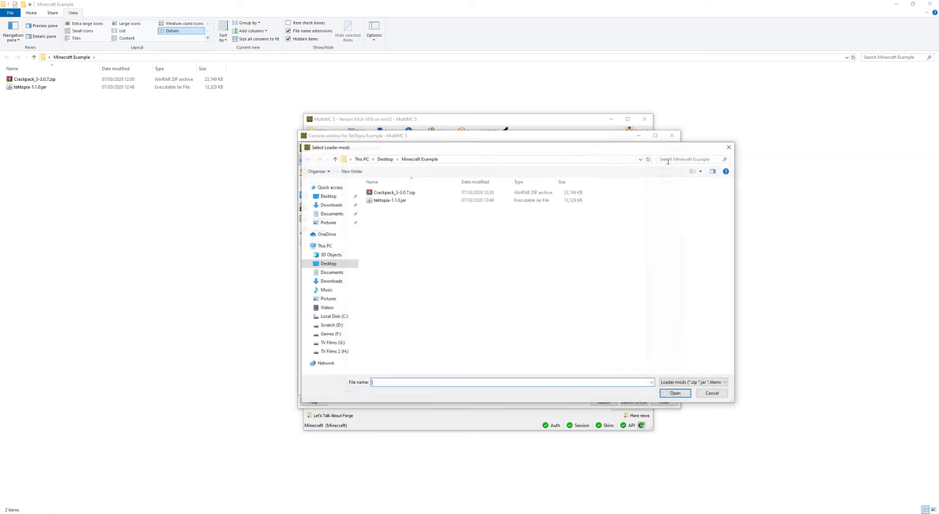
{"action": "left_click", "coordinate": [392, 207]}
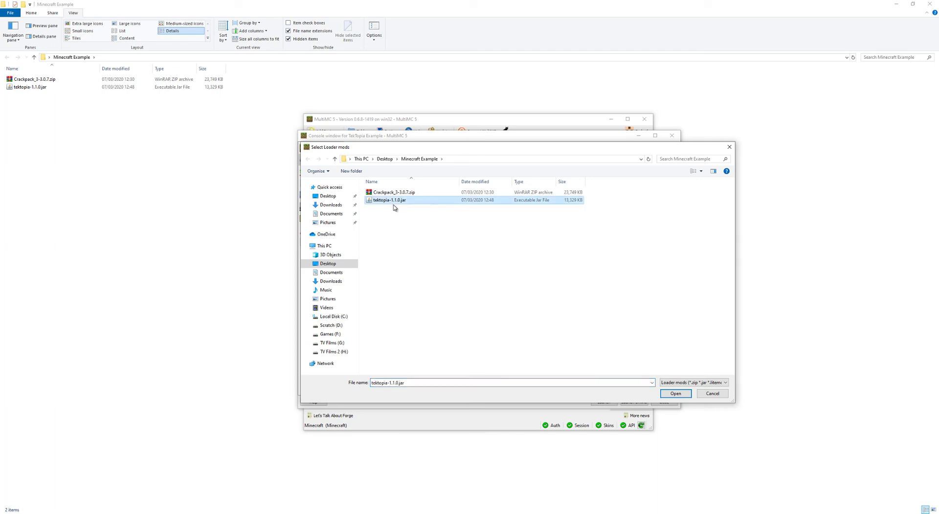
{"action": "left_click", "coordinate": [675, 393]}
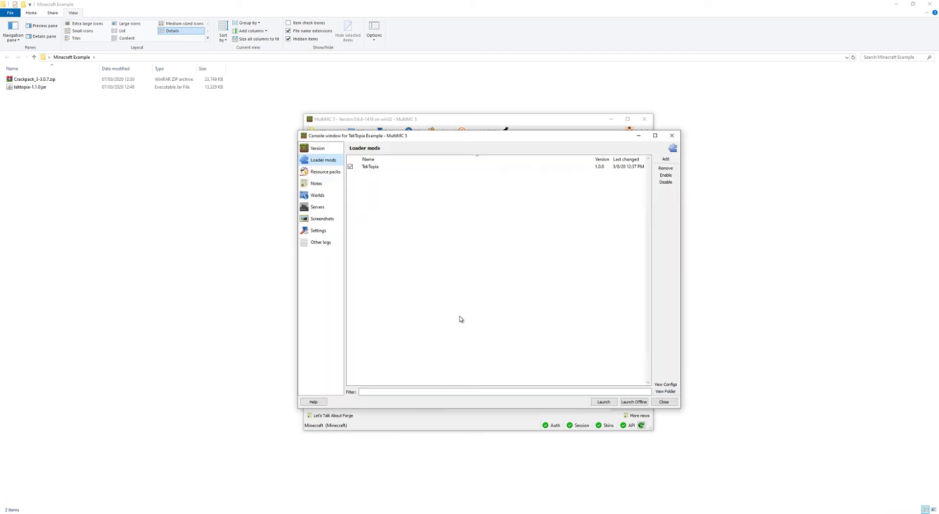
Override the memory settings of the TekTopia Example instance with a maximum allocation of 9192 MB.
{"action": "left_click", "coordinate": [319, 233]}
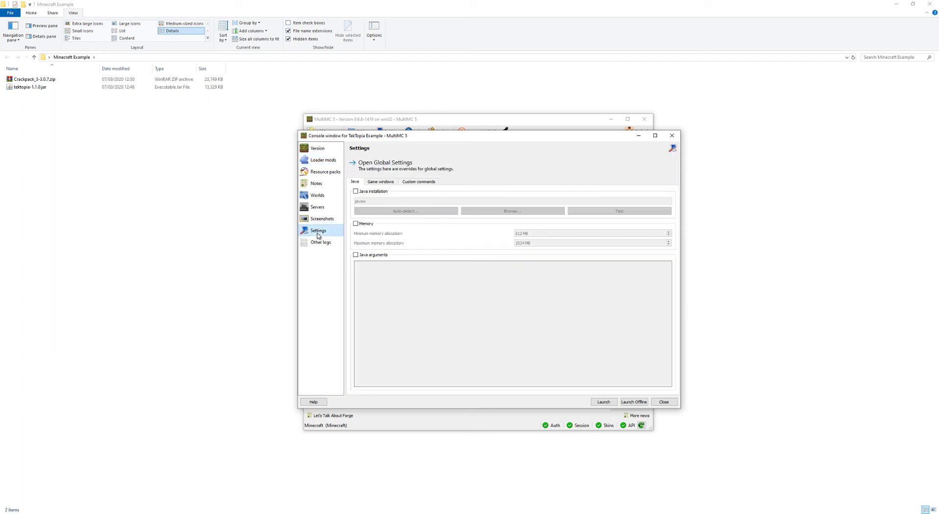
{"action": "left_click", "coordinate": [355, 223]}
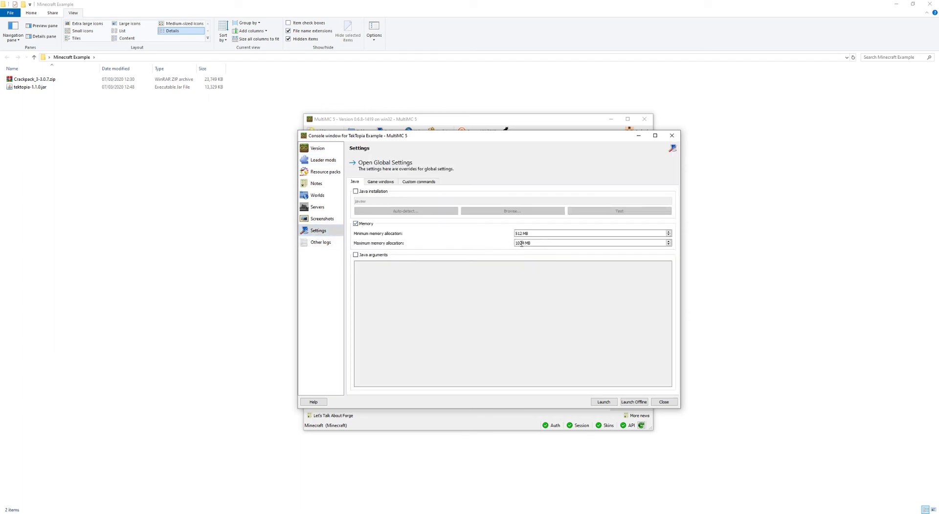
{"action": "left_click", "coordinate": [523, 242]}
{"action": "double_click", "coordinate": [523, 242]}
{"action": "type", "text": "9182"}
{"action": "key", "text": "BackSpace"}
{"action": "key", "text": "BackSpace"}
{"action": "key", "text": "BackSpace"}
{"action": "type", "text": "192"}
{"action": "left_click", "coordinate": [663, 401]}
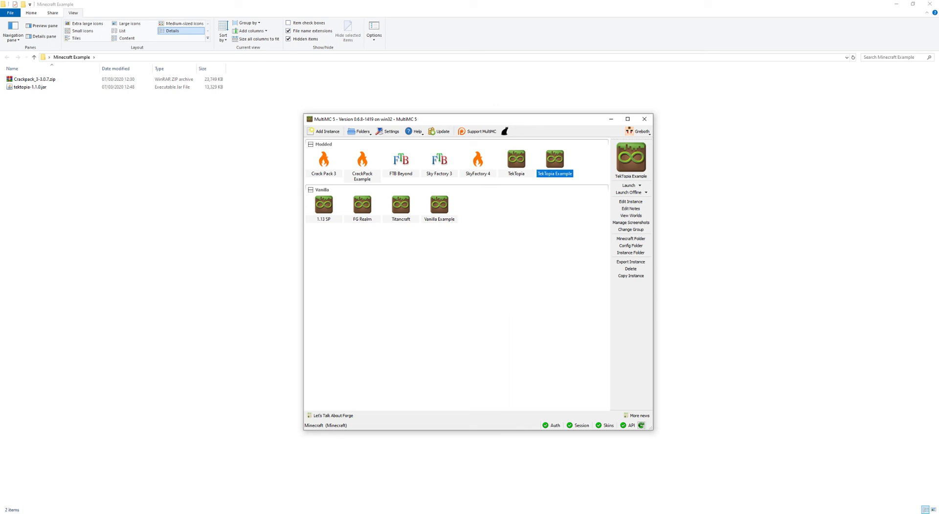
Examine the computer's installed and available memory in Task Manager, and close it.
{"action": "right_click", "coordinate": [481, 513]}
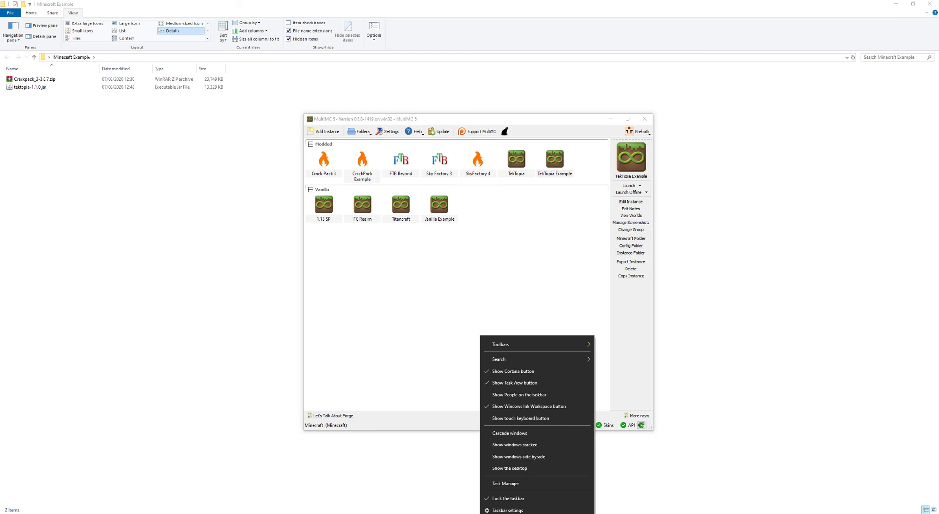
{"action": "left_click", "coordinate": [506, 483]}
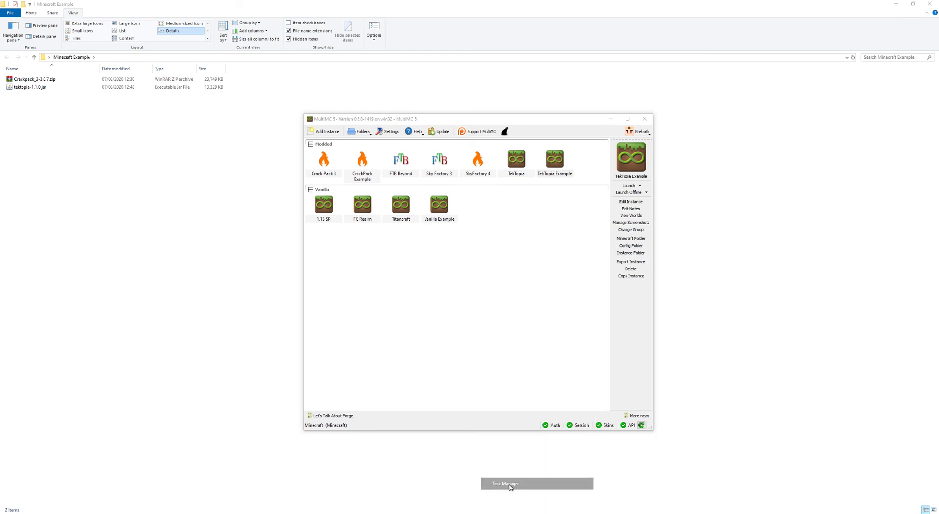
{"action": "left_click", "coordinate": [188, 74]}
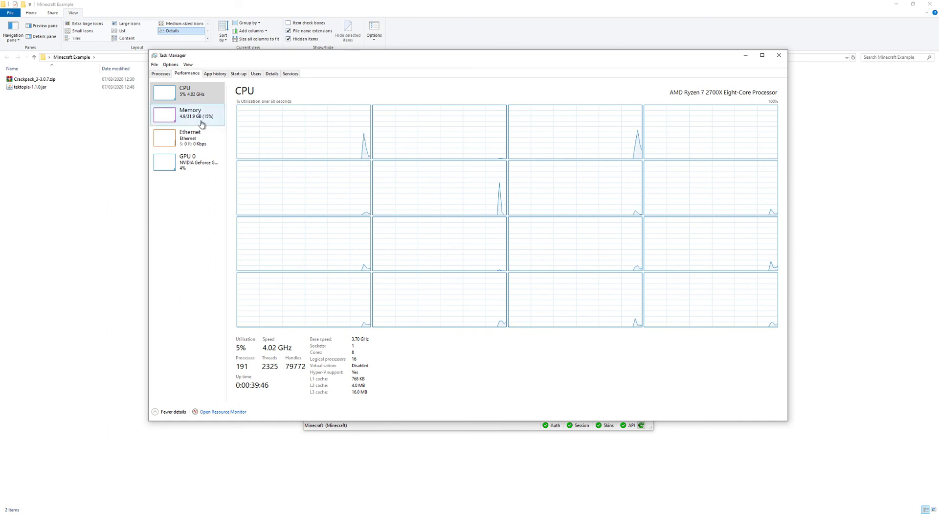
{"action": "left_click", "coordinate": [188, 123]}
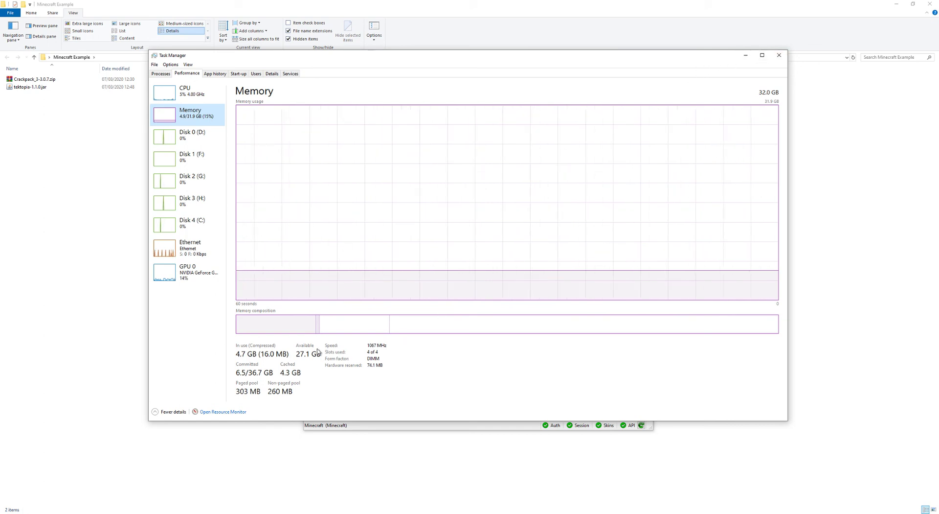
{"action": "left_click", "coordinate": [779, 55]}
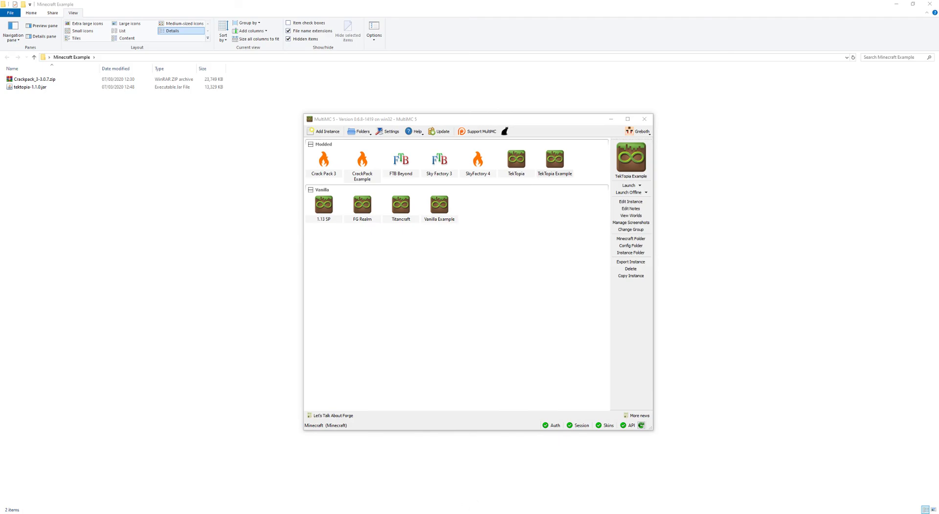